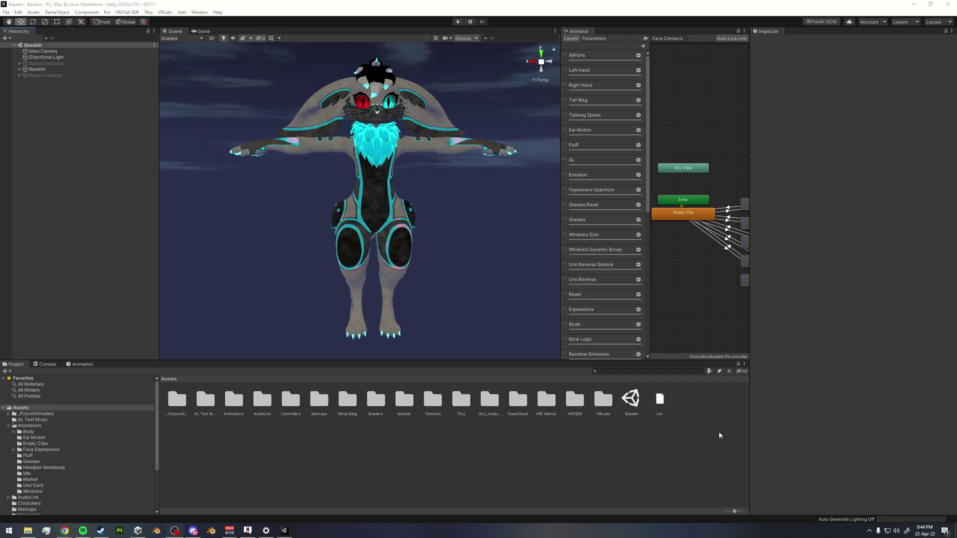
Widen the Animator graph area and clear its state selection.
{"action": "left_click_drag", "start_coordinate": [388, 255], "coordinate": [457, 240], "text": "alt"}
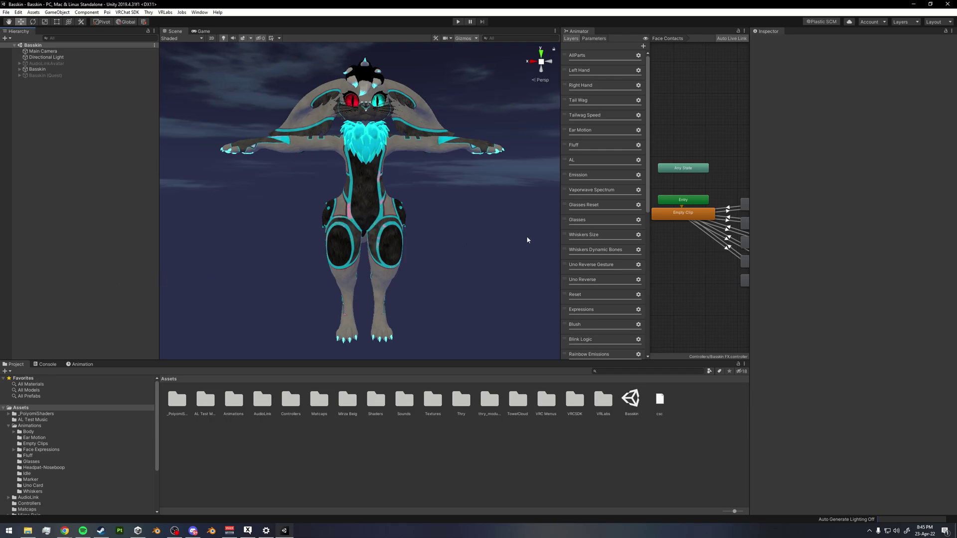
{"action": "left_click_drag", "start_coordinate": [561, 228], "coordinate": [544, 228]}
{"action": "left_click_drag", "start_coordinate": [741, 162], "coordinate": [725, 272]}
{"action": "left_click", "coordinate": [691, 144]}
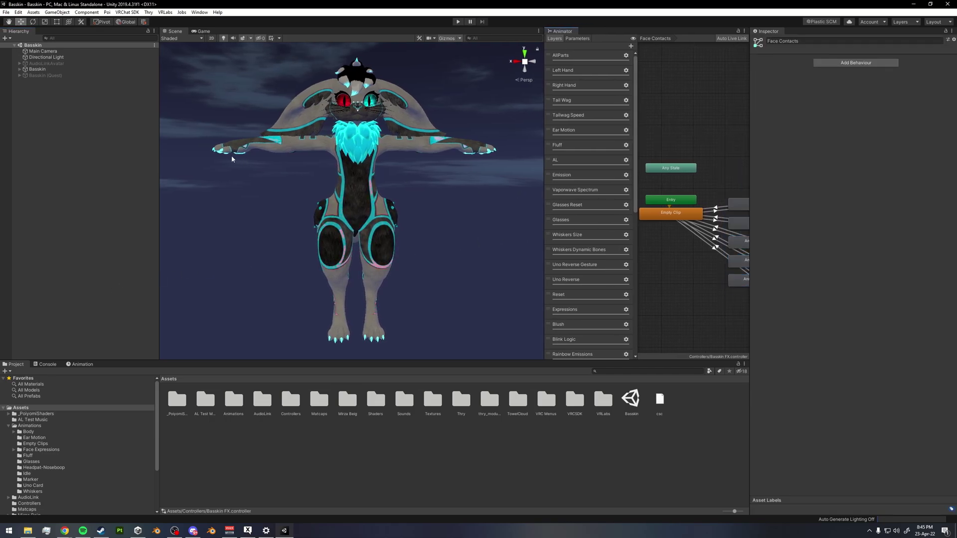
Select Basskin in the Hierarchy and ping its Basskin FX controller in the Controllers folder.
{"action": "left_click", "coordinate": [48, 71]}
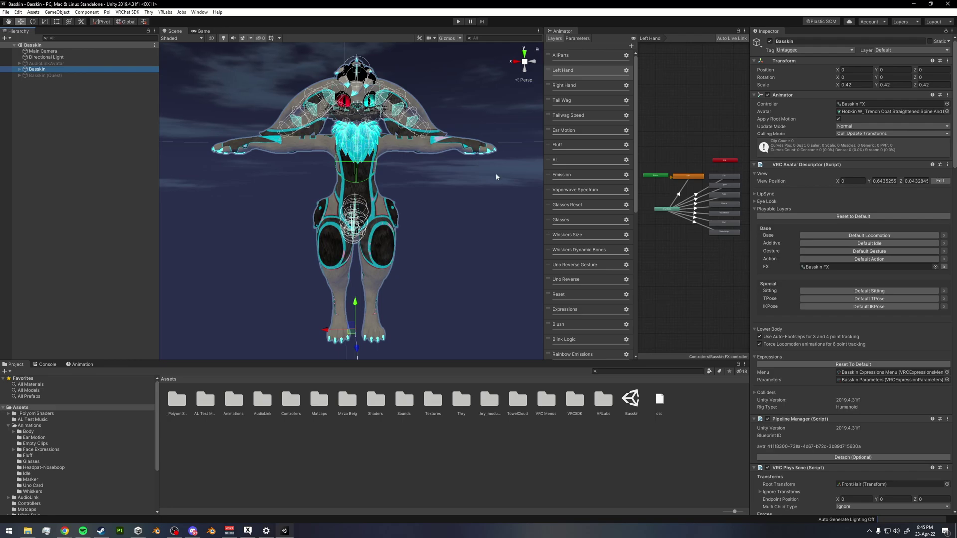
{"action": "right_click_drag", "start_coordinate": [502, 181], "coordinate": [480, 190]}
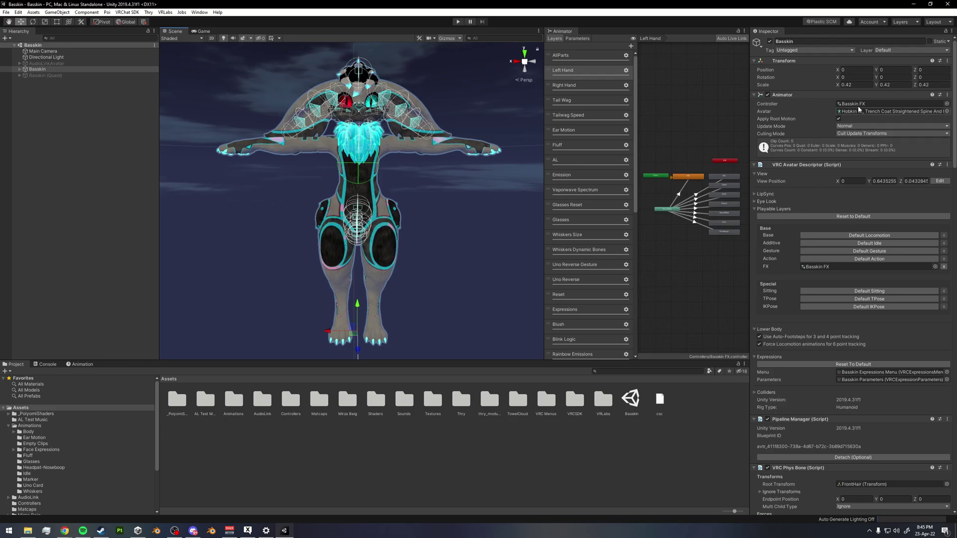
{"action": "left_click", "coordinate": [851, 104]}
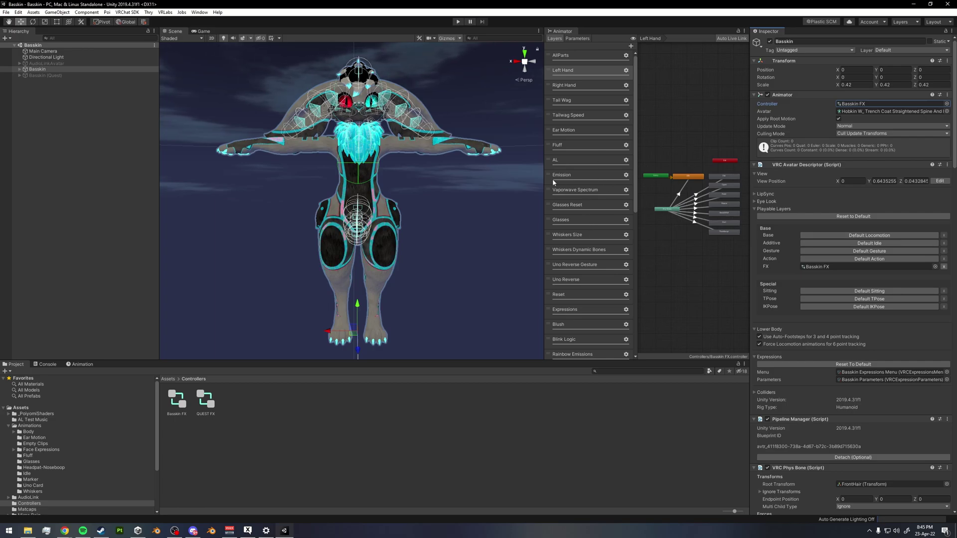
Widen the Animator and open the Face Contacts layer from the Layers list.
{"action": "left_click_drag", "start_coordinate": [545, 178], "coordinate": [495, 177]}
{"action": "scroll", "coordinate": [651, 238], "scroll_direction": "up", "scroll_amount": 5}
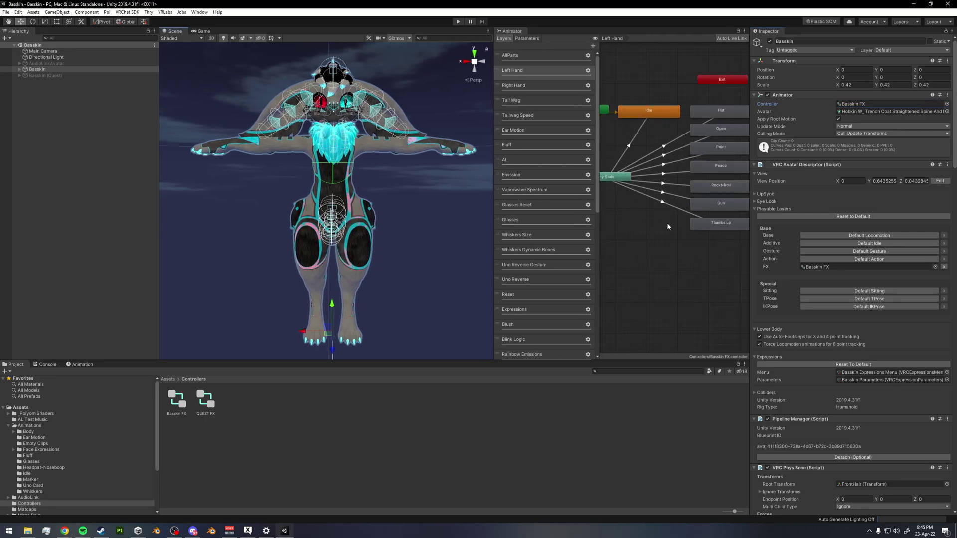
{"action": "scroll", "coordinate": [520, 163], "scroll_direction": "down", "scroll_amount": 6}
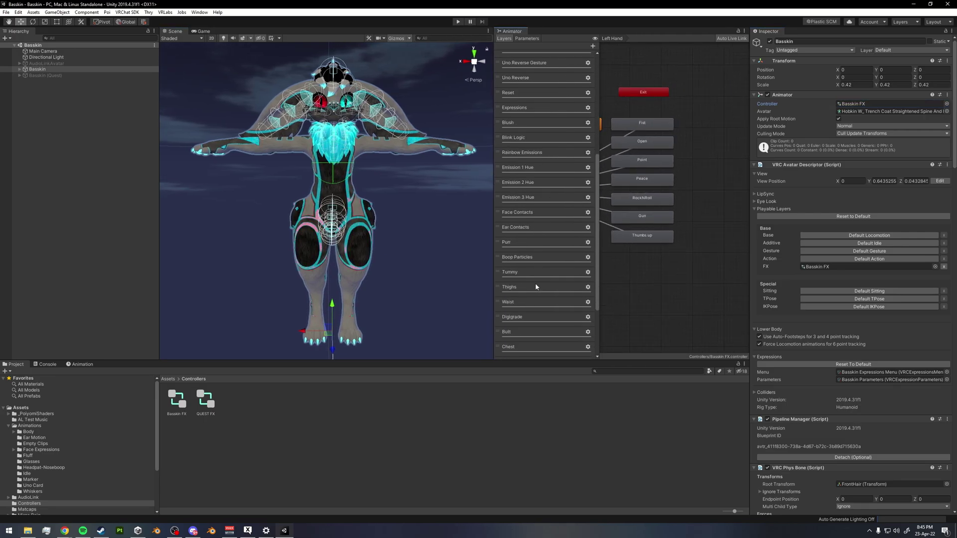
{"action": "left_click", "coordinate": [521, 258]}
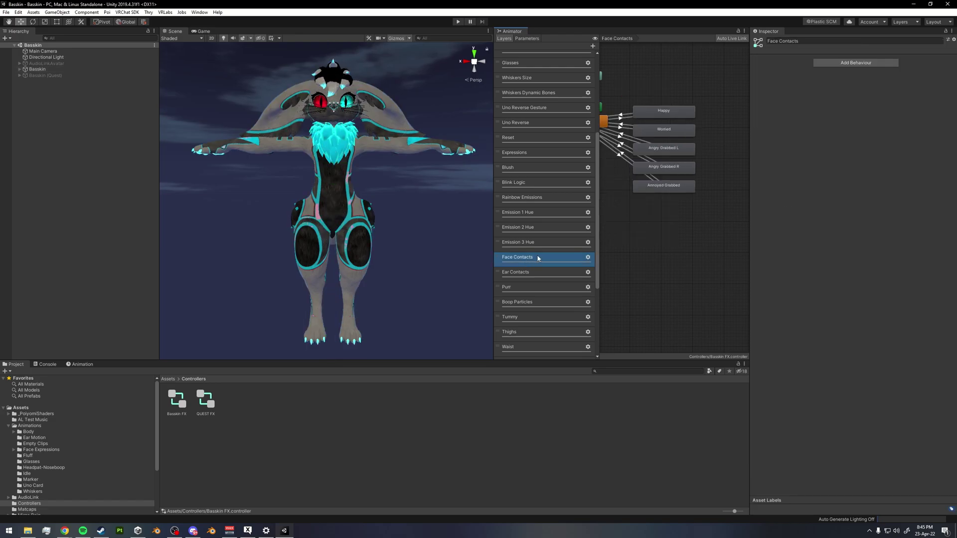
{"action": "scroll", "coordinate": [656, 224], "scroll_direction": "up", "scroll_amount": 3}
Inspect the Angry Grabbed L, Angry Grabbed R and Annoyed Grabbed states, then box-select all three.
{"action": "left_click", "coordinate": [717, 201]}
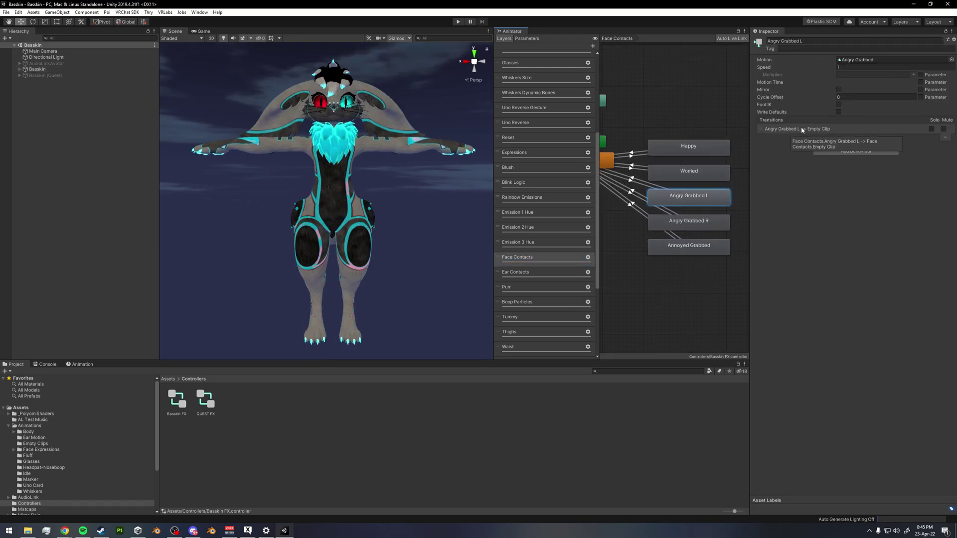
{"action": "left_click", "coordinate": [725, 224]}
{"action": "left_click", "coordinate": [727, 248]}
{"action": "left_click", "coordinate": [728, 198]}
{"action": "left_click", "coordinate": [720, 226]}
{"action": "left_click_drag", "start_coordinate": [745, 205], "coordinate": [705, 258]}
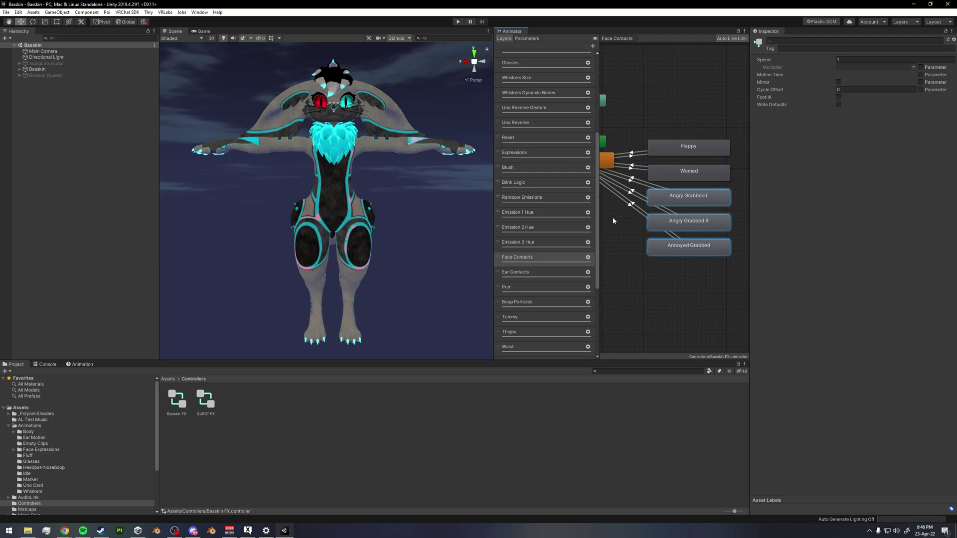
Select the Empty Clip → Annoyed Grabbed transition to view its conditions.
{"action": "left_click", "coordinate": [623, 152]}
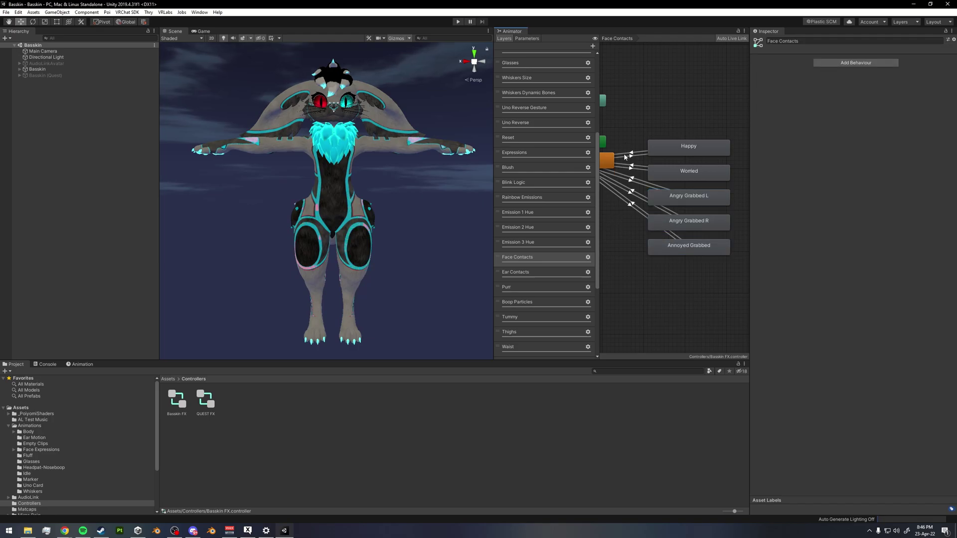
{"action": "middle_click_drag", "start_coordinate": [623, 154], "coordinate": [625, 166]}
{"action": "left_click", "coordinate": [628, 215]}
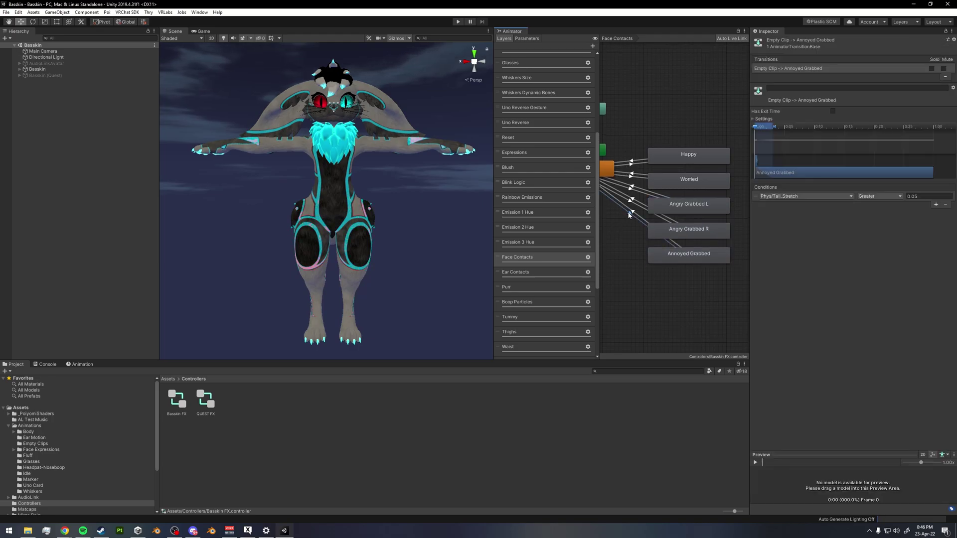
Browse the condition's Phys stretch options without changing Phys/Tail_Stretch, then show the Parameters list.
{"action": "left_click", "coordinate": [771, 198]}
{"action": "scroll", "coordinate": [801, 315], "scroll_direction": "down", "scroll_amount": 2}
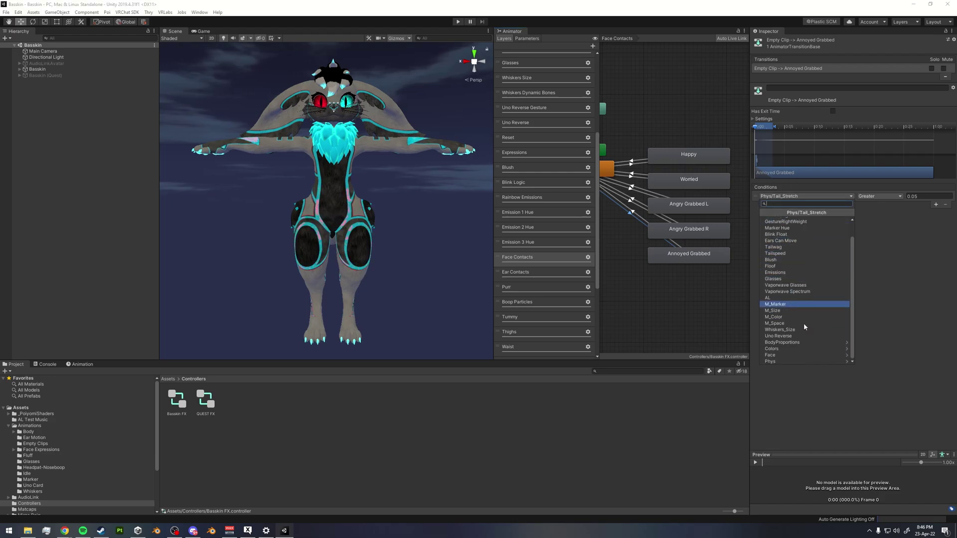
{"action": "left_click", "coordinate": [774, 362]}
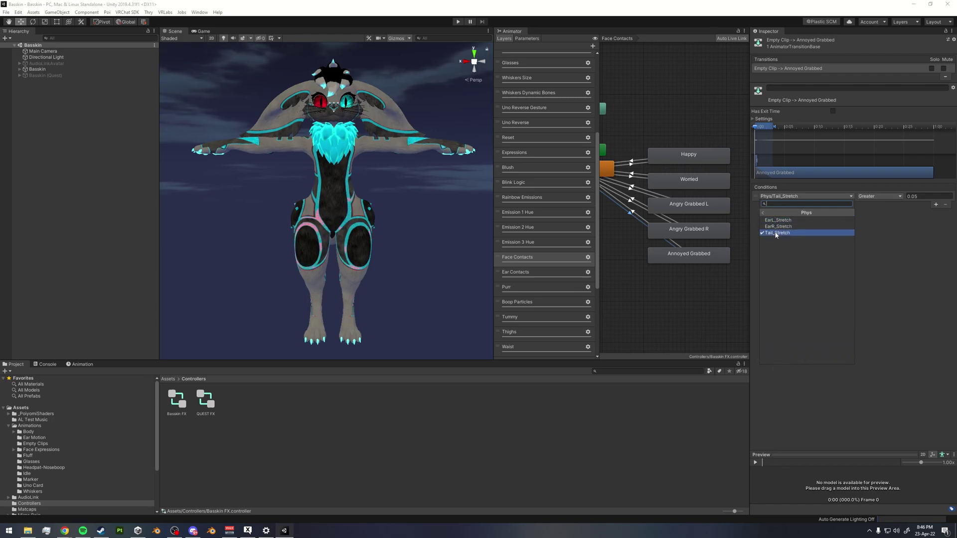
{"action": "left_click", "coordinate": [528, 36]}
{"action": "scroll", "coordinate": [553, 200], "scroll_direction": "down", "scroll_amount": 3}
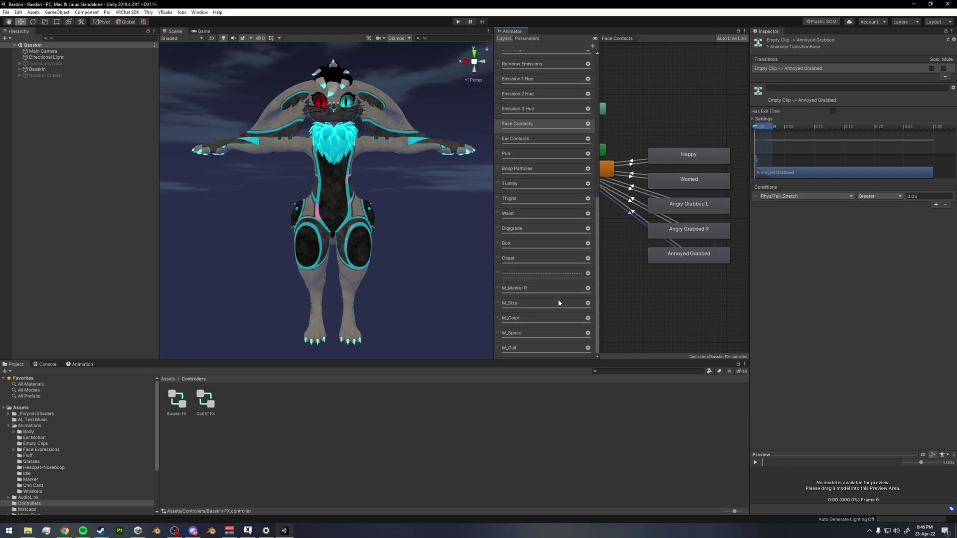
{"action": "left_click", "coordinate": [527, 39]}
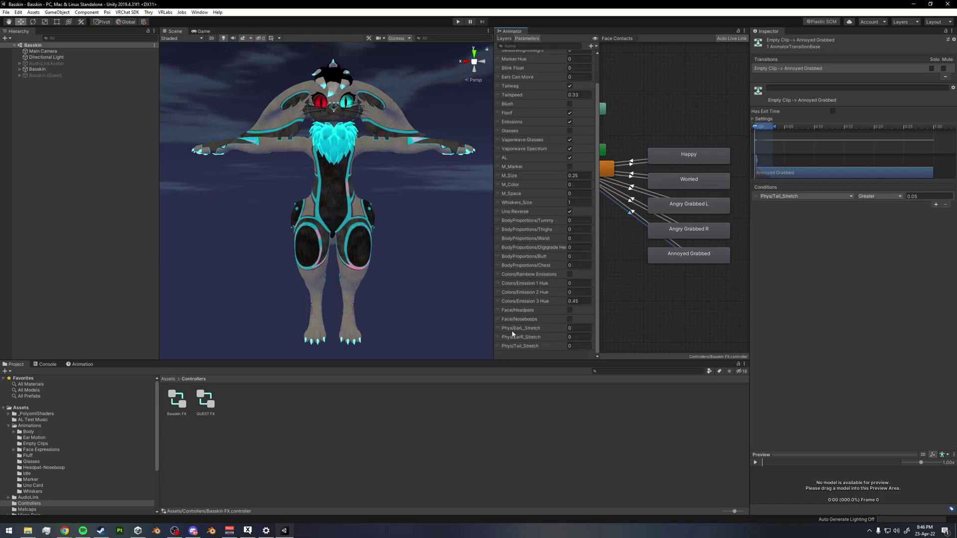
Inspect the Phys/EarL_Stretch and Phys/EarR_Stretch parameters in the Parameters list.
{"action": "left_click", "coordinate": [540, 330]}
{"action": "left_click", "coordinate": [545, 330]}
{"action": "left_click_drag", "start_coordinate": [544, 330], "coordinate": [514, 332]}
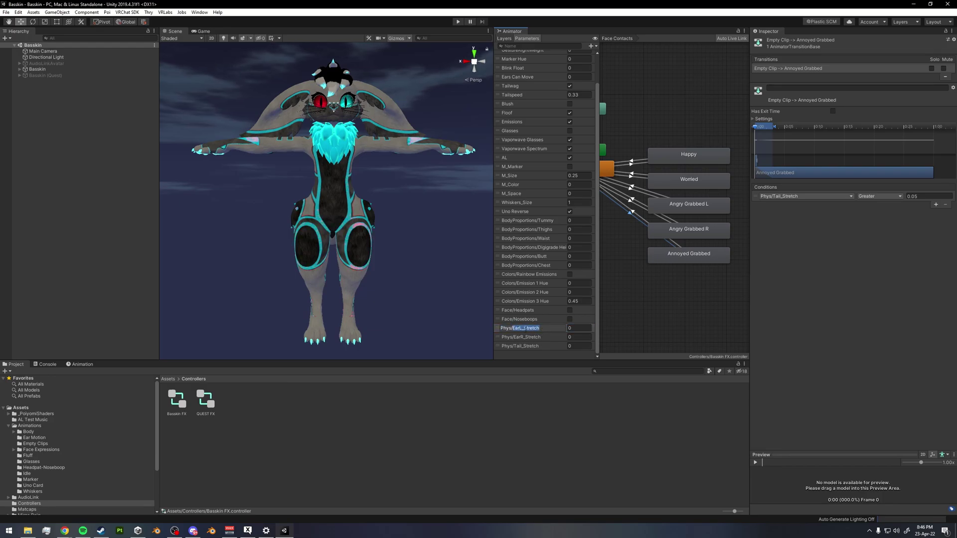
{"action": "left_click", "coordinate": [545, 338]}
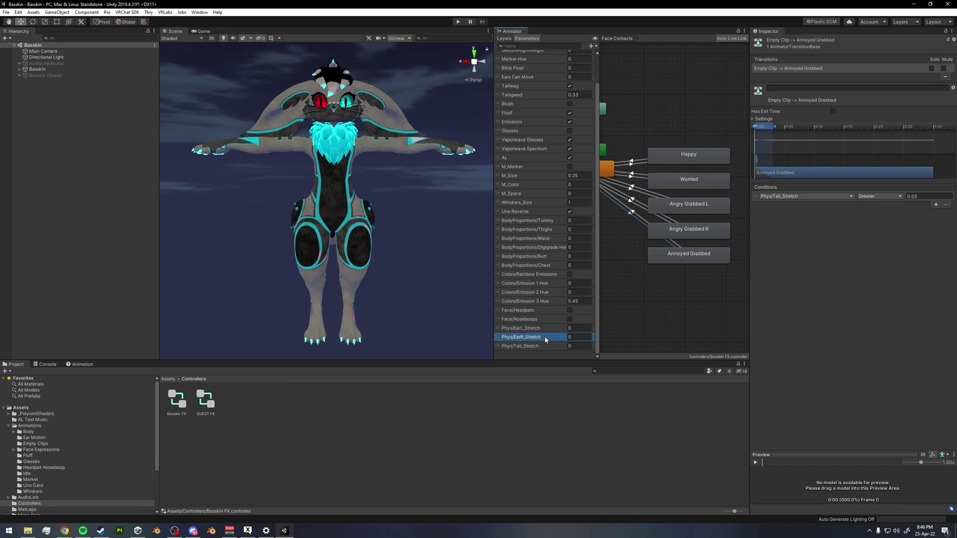
Recheck the condition's Phys parameter list, keeping Phys/Tail_Stretch, and reselect the Basskin avatar.
{"action": "left_click", "coordinate": [792, 196]}
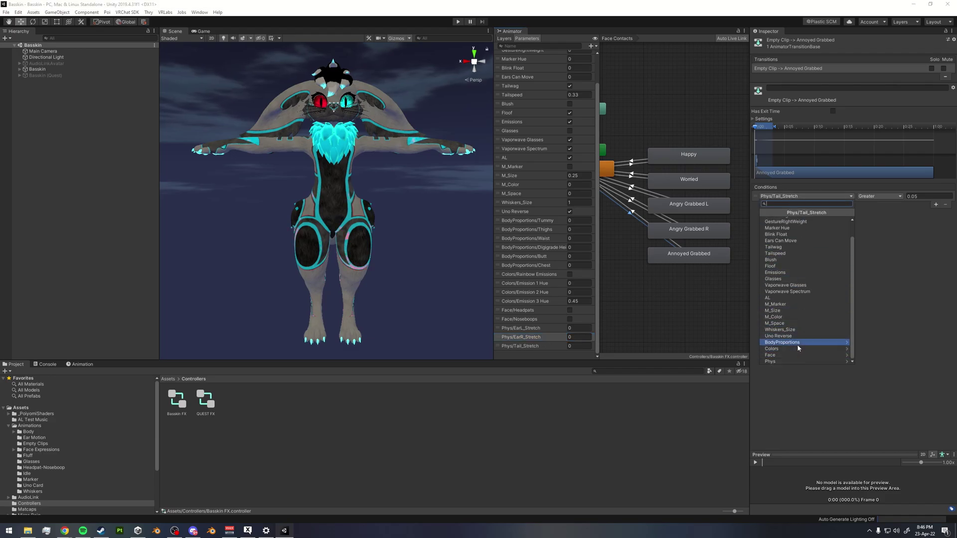
{"action": "left_click", "coordinate": [773, 361]}
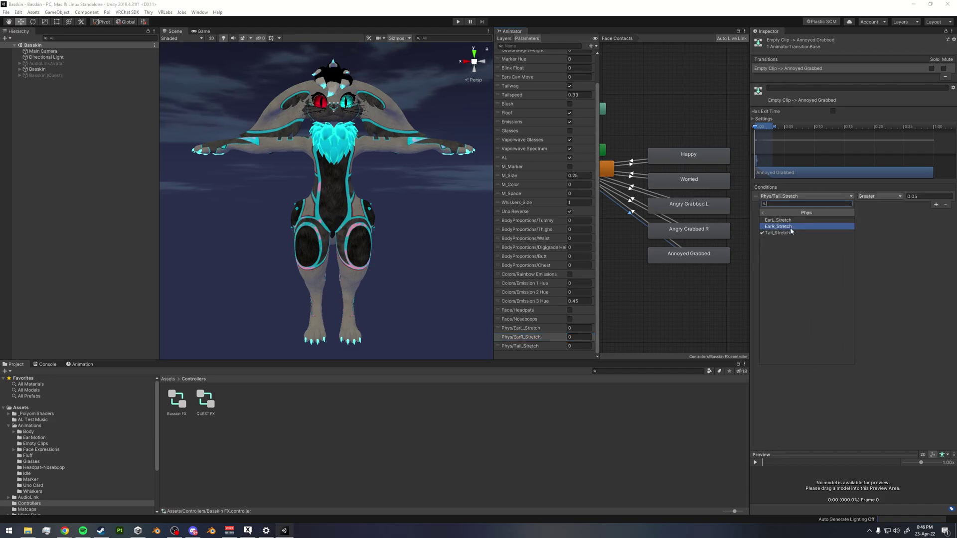
{"action": "left_click", "coordinate": [806, 212]}
{"action": "left_click", "coordinate": [873, 311]}
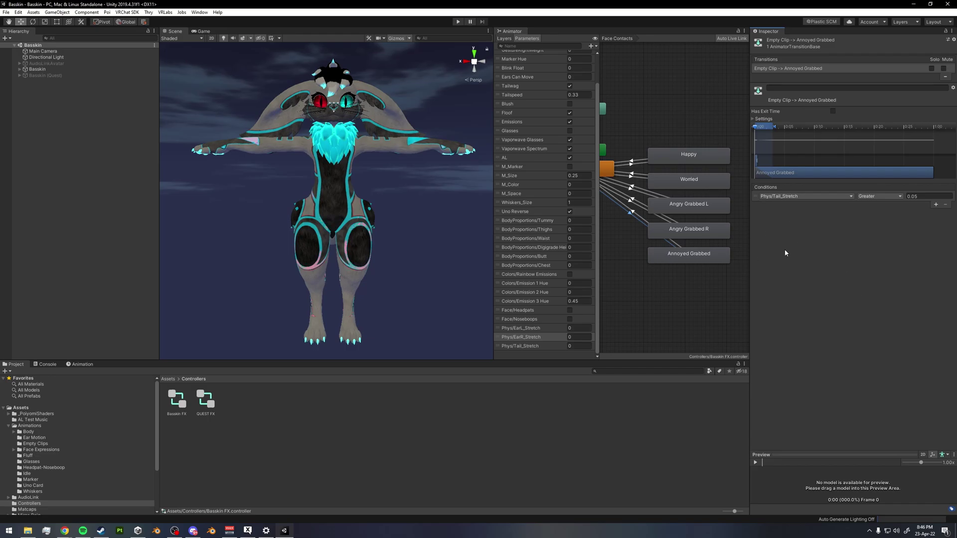
{"action": "left_click", "coordinate": [63, 69]}
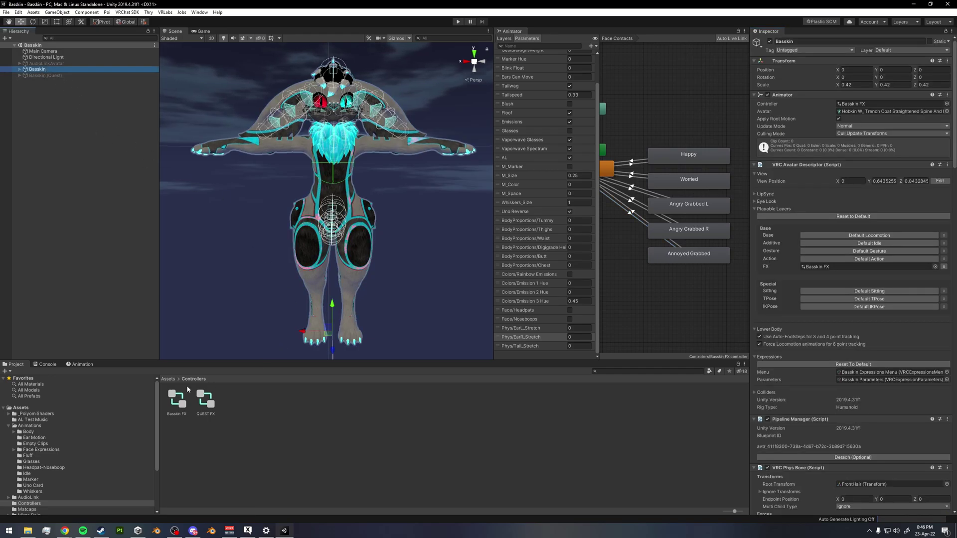
Review the Ear1_L, Ear1_R and Tail1 VRC Phys Bone grab settings in the Inspector.
{"action": "left_click", "coordinate": [169, 379]}
{"action": "scroll", "coordinate": [826, 347], "scroll_direction": "down", "scroll_amount": 20}
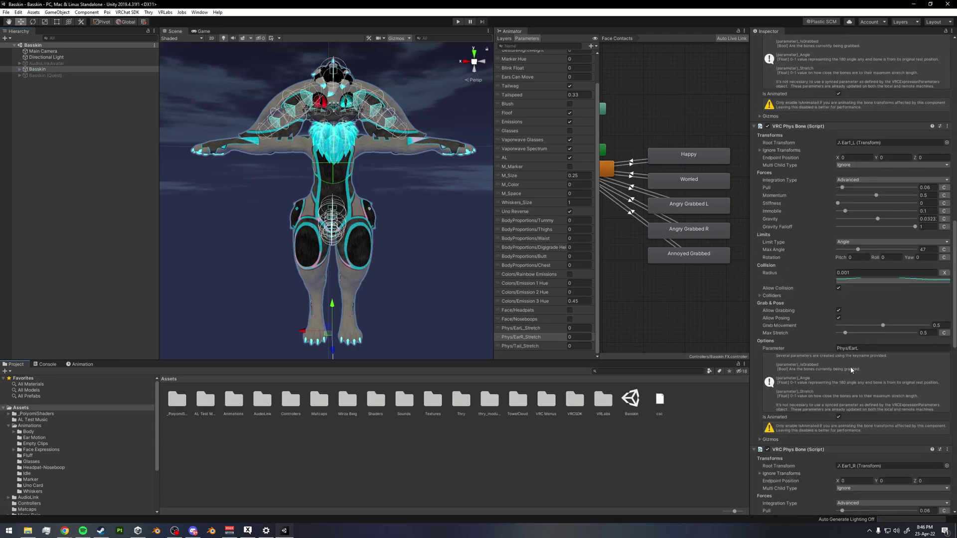
{"action": "scroll", "coordinate": [870, 180], "scroll_direction": "down", "scroll_amount": 10}
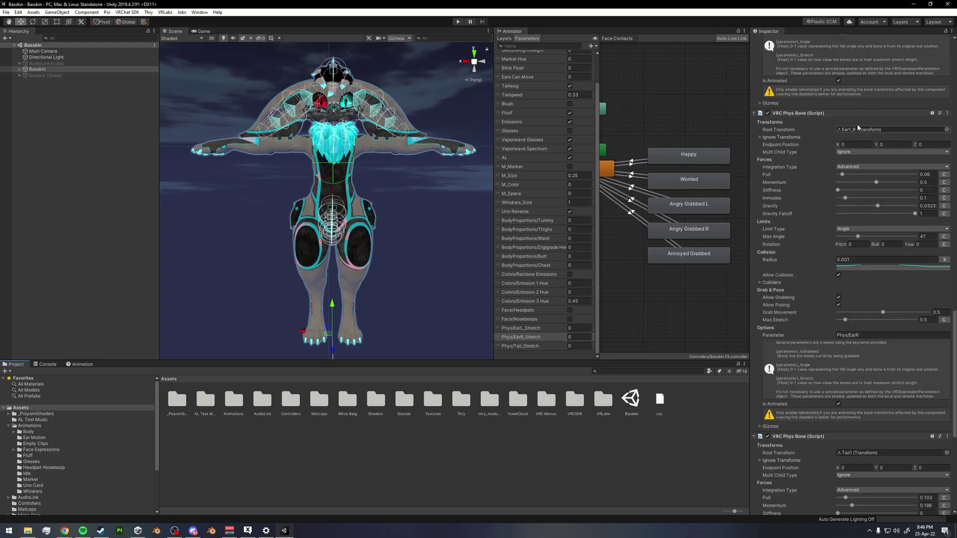
{"action": "scroll", "coordinate": [845, 296], "scroll_direction": "down", "scroll_amount": 6}
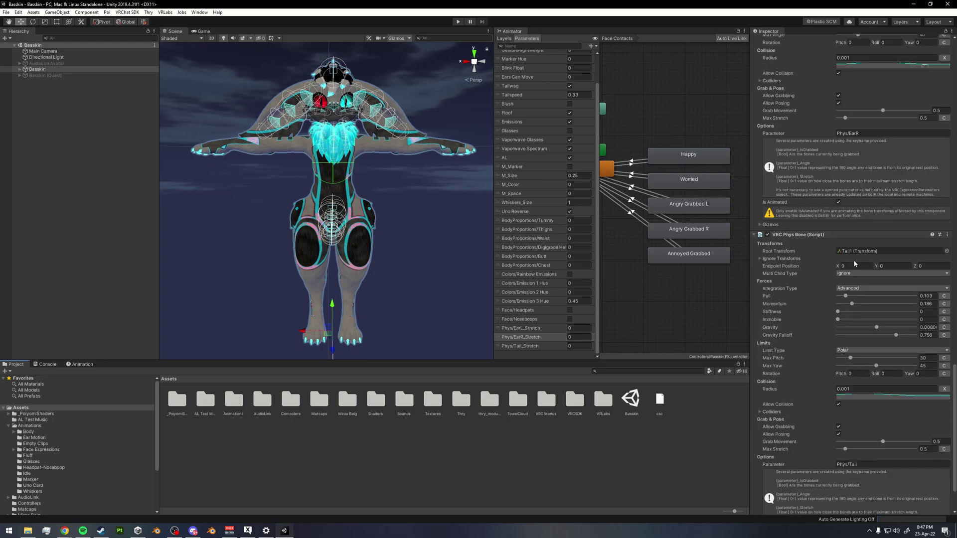
{"action": "scroll", "coordinate": [854, 264], "scroll_direction": "up", "scroll_amount": 2}
{"action": "scroll", "coordinate": [857, 289], "scroll_direction": "down", "scroll_amount": 4}
{"action": "scroll", "coordinate": [858, 303], "scroll_direction": "up", "scroll_amount": 4}
{"action": "scroll", "coordinate": [858, 309], "scroll_direction": "up", "scroll_amount": 12}
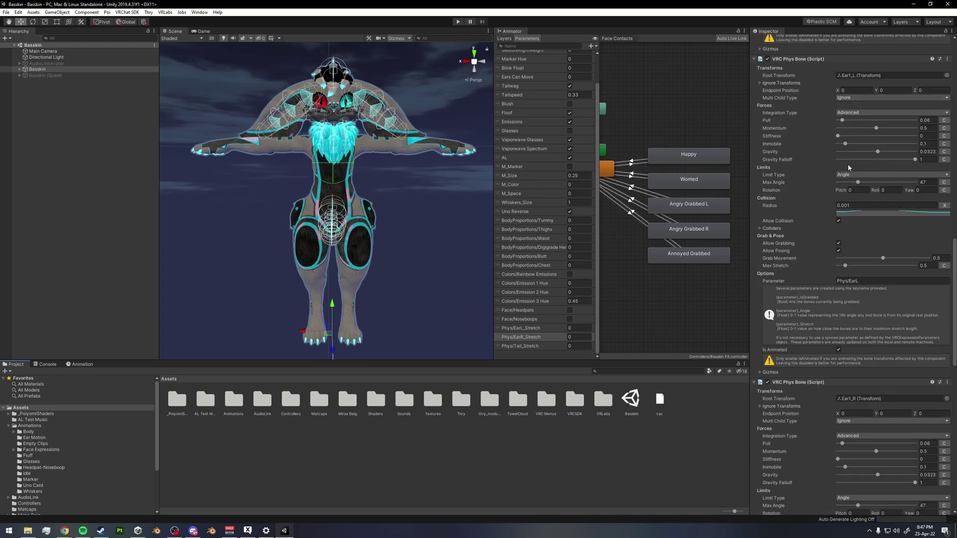
Adjust the Phys/EarL ear bone's Max Stretch, raising it to 1.05 then lowering it to about 0.5.
{"action": "scroll", "coordinate": [866, 281], "scroll_direction": "down", "scroll_amount": 8}
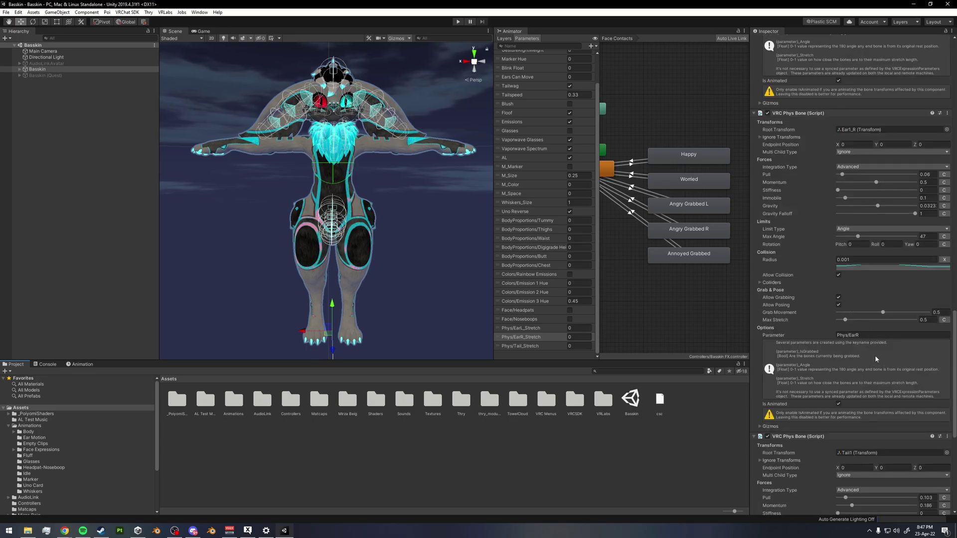
{"action": "scroll", "coordinate": [873, 315], "scroll_direction": "up", "scroll_amount": 8}
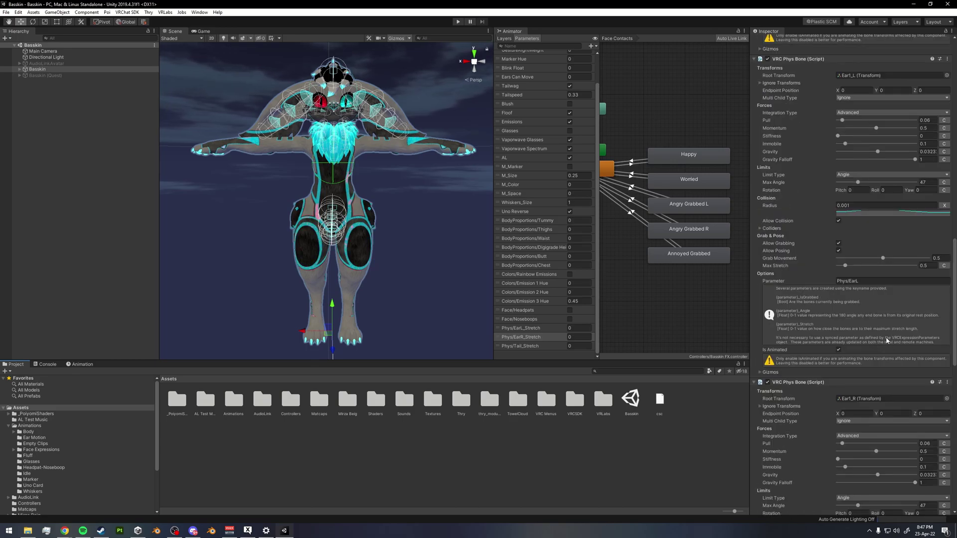
{"action": "scroll", "coordinate": [874, 328], "scroll_direction": "up", "scroll_amount": 2}
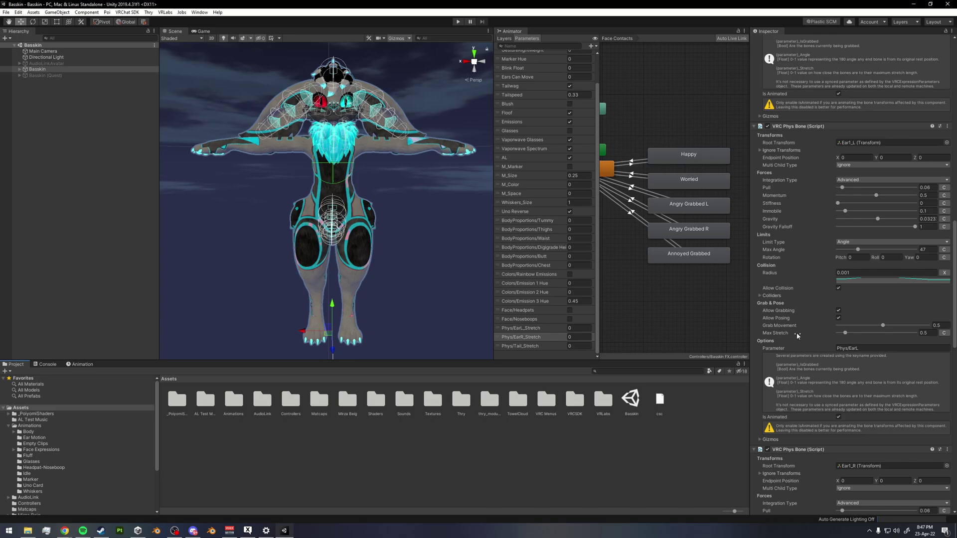
{"action": "left_click_drag", "start_coordinate": [846, 333], "coordinate": [852, 340]}
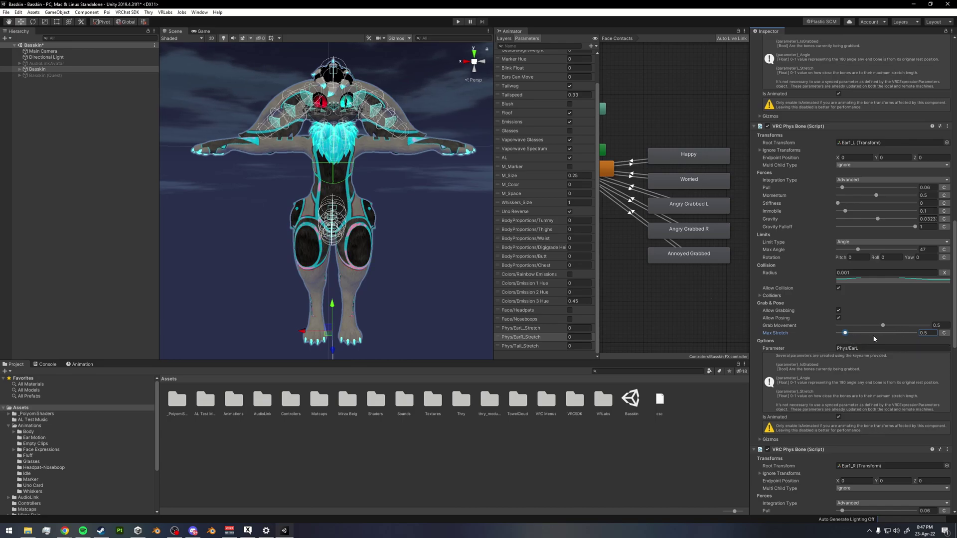
{"action": "left_click_drag", "start_coordinate": [842, 337], "coordinate": [845, 338]}
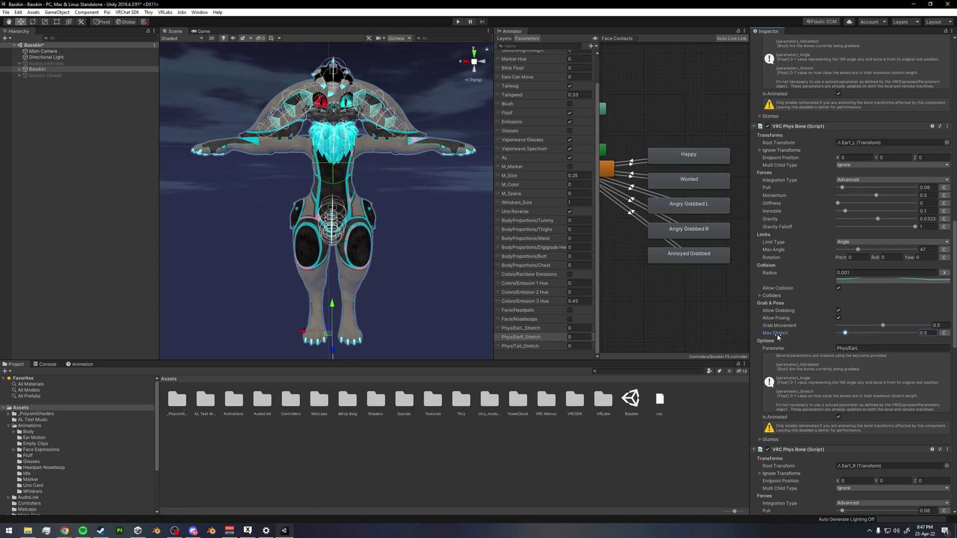